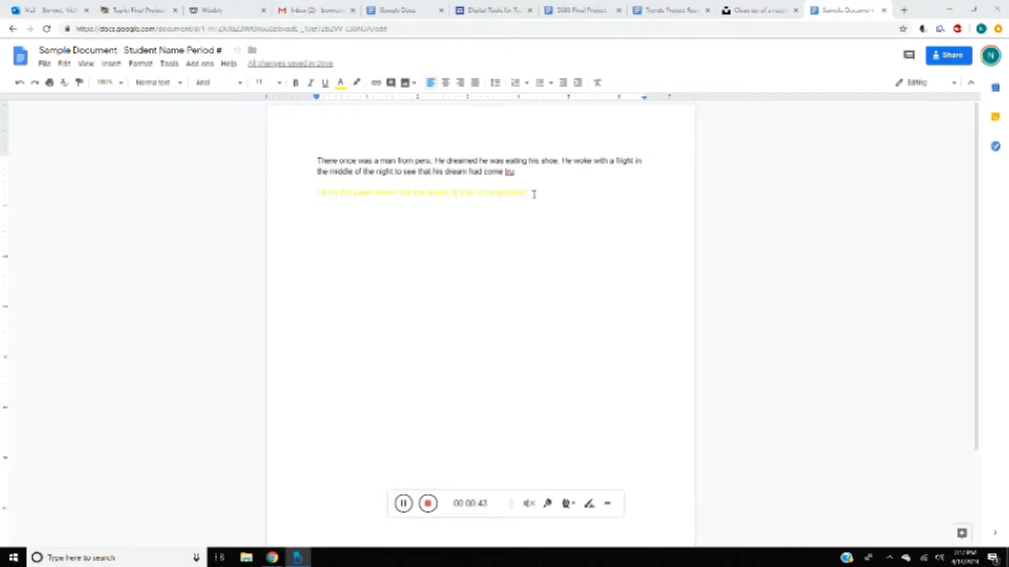
Change the text color of the yellow sentence below the poem to black
drag(528, 193, 300, 191)
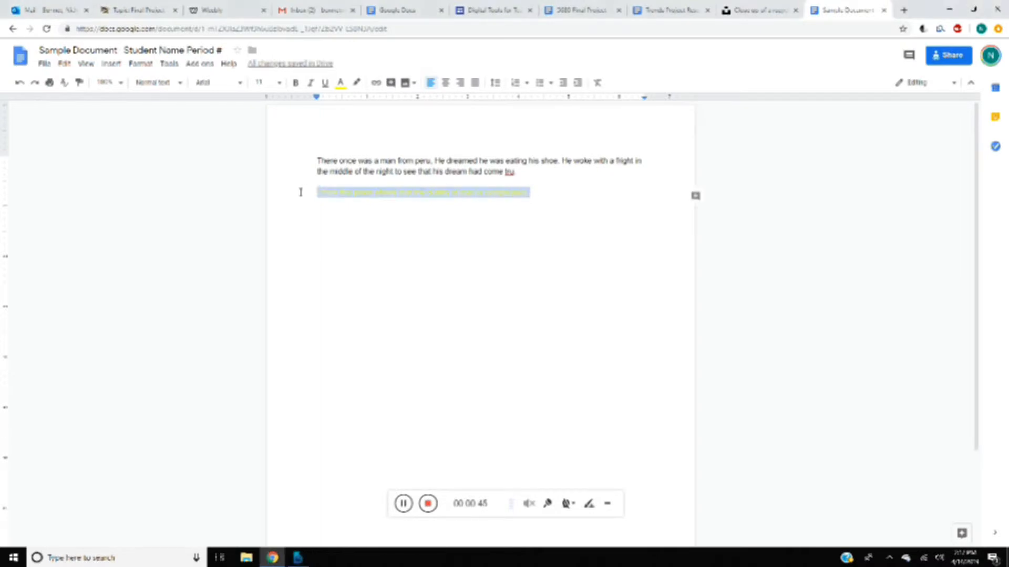
click(340, 84)
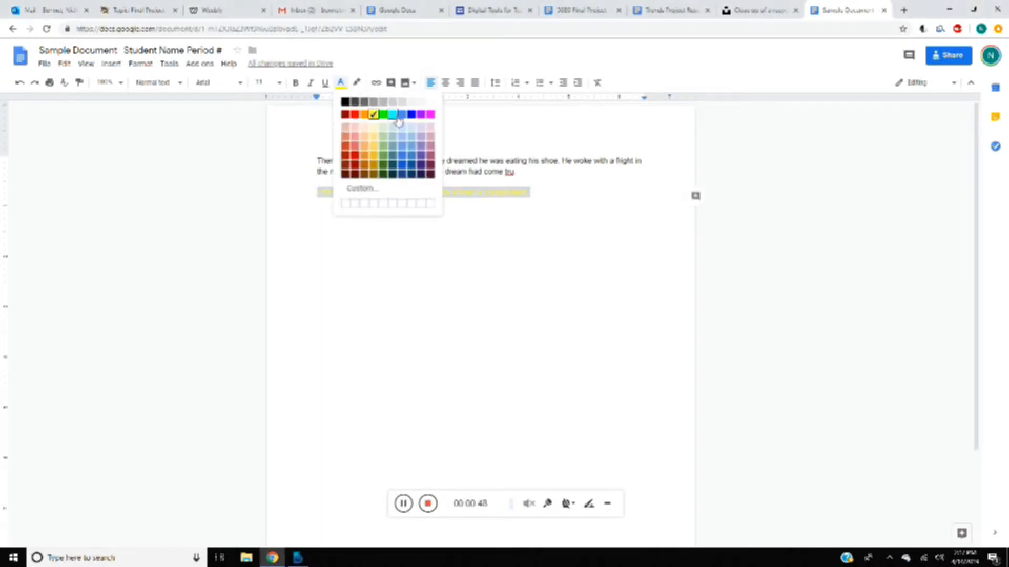
click(348, 104)
click(553, 210)
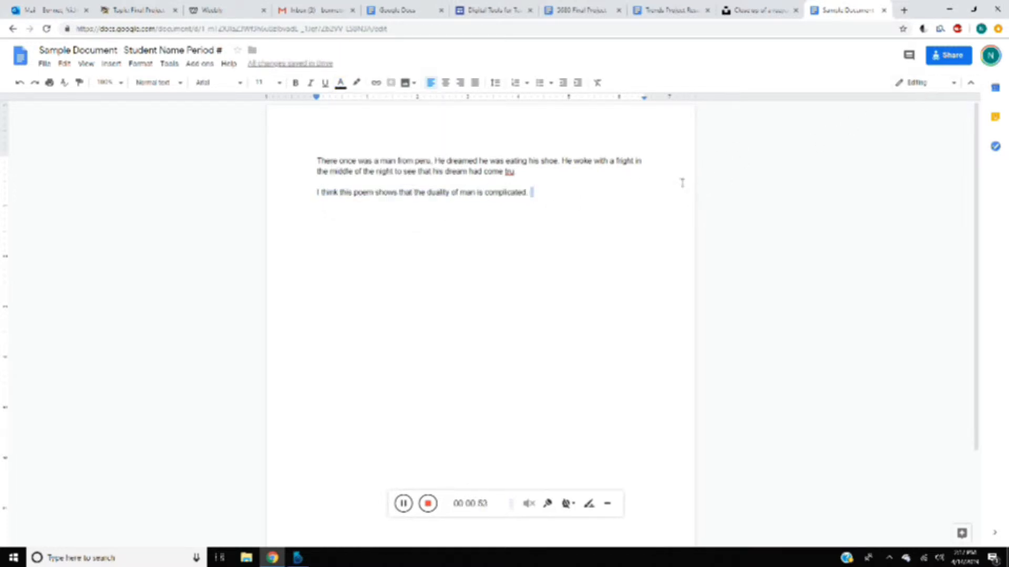
In Suggesting mode, replace the lowercase "p" in "peru" with "P" and accept the suggestion
click(954, 84)
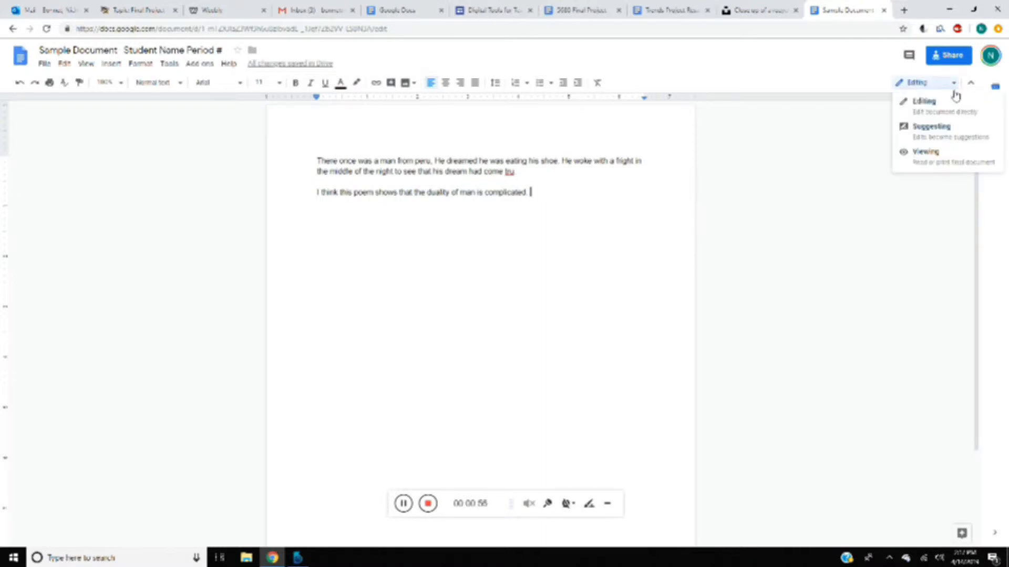
click(955, 133)
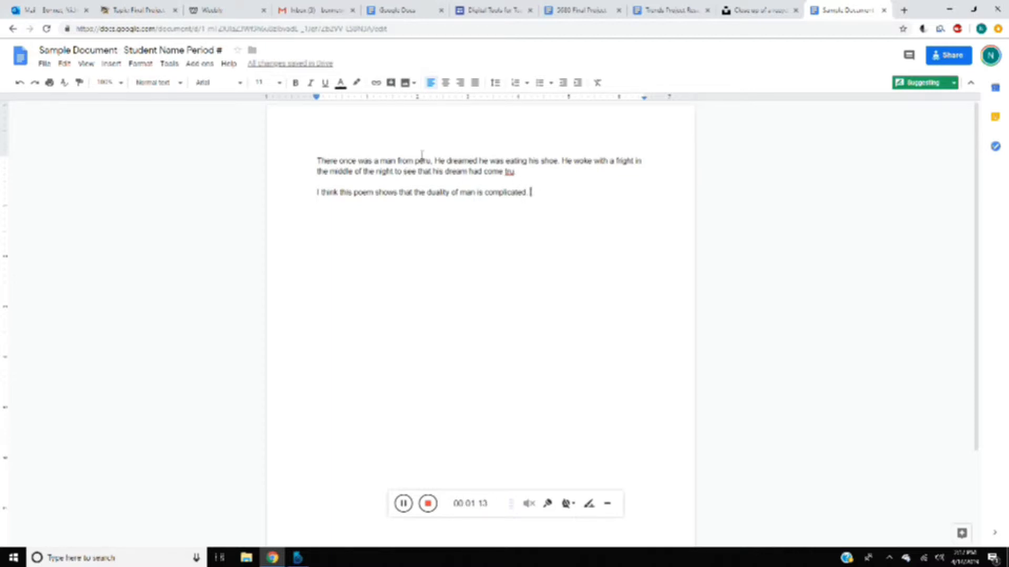
drag(417, 161, 421, 161)
text(P)
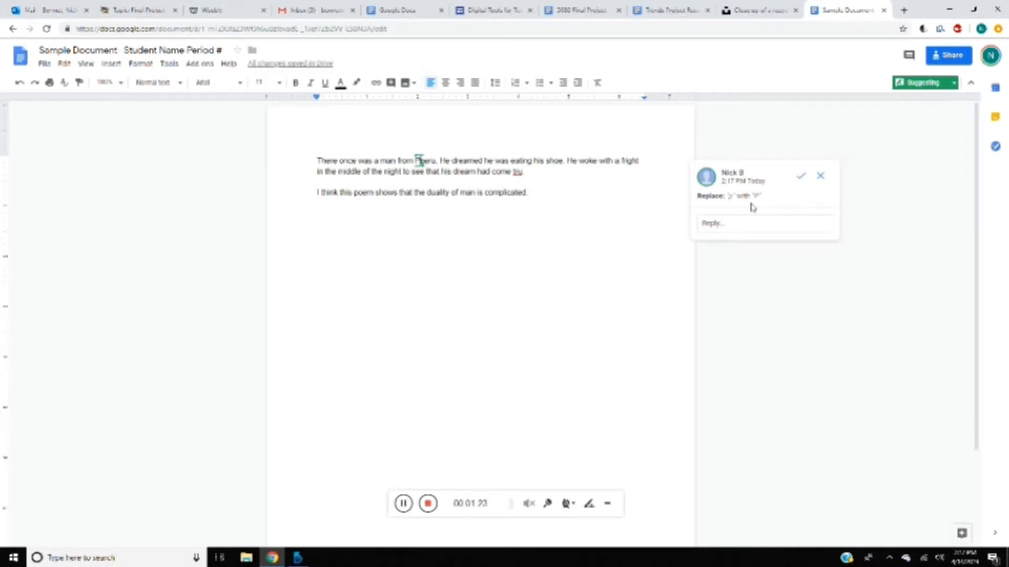
click(801, 177)
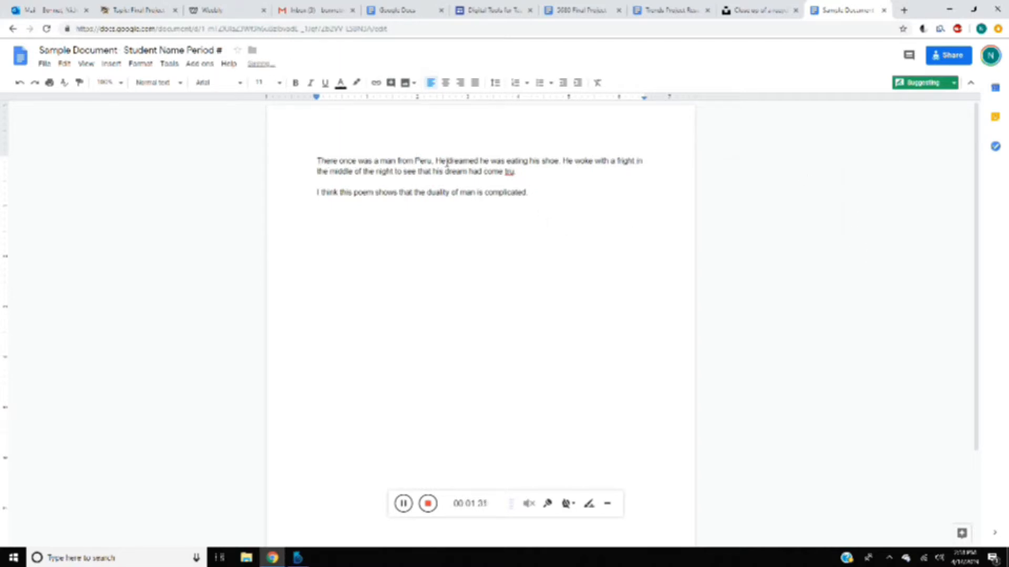
Suggest replacing the comma after "Peru" and deleting its final "u", rejecting each suggestion
click(434, 162)
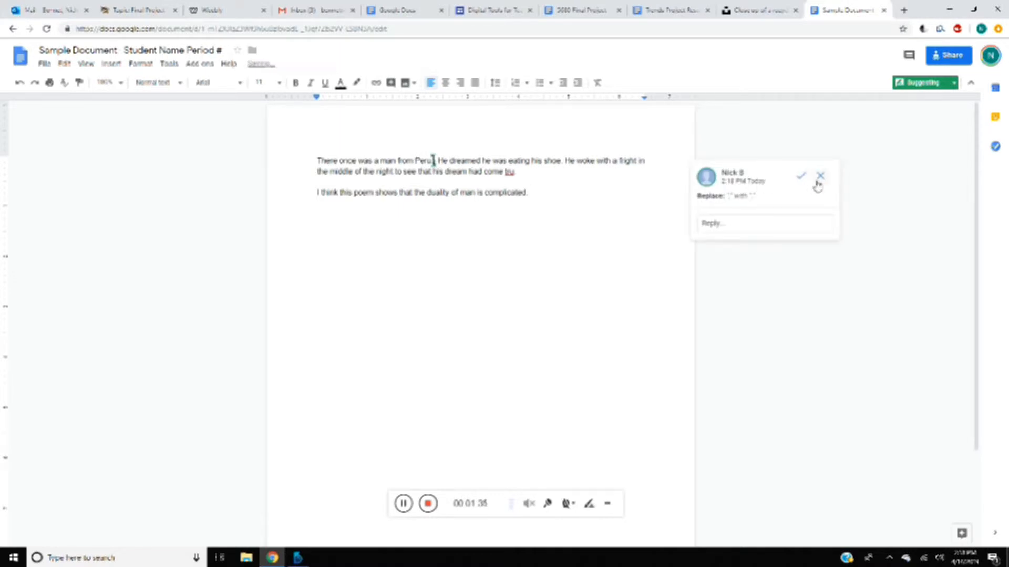
click(818, 179)
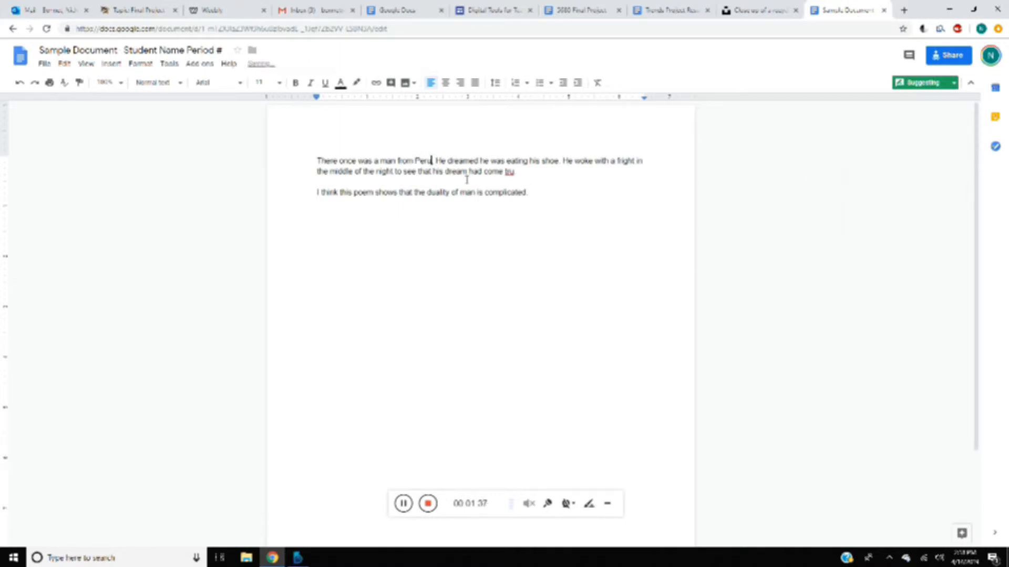
click(434, 161)
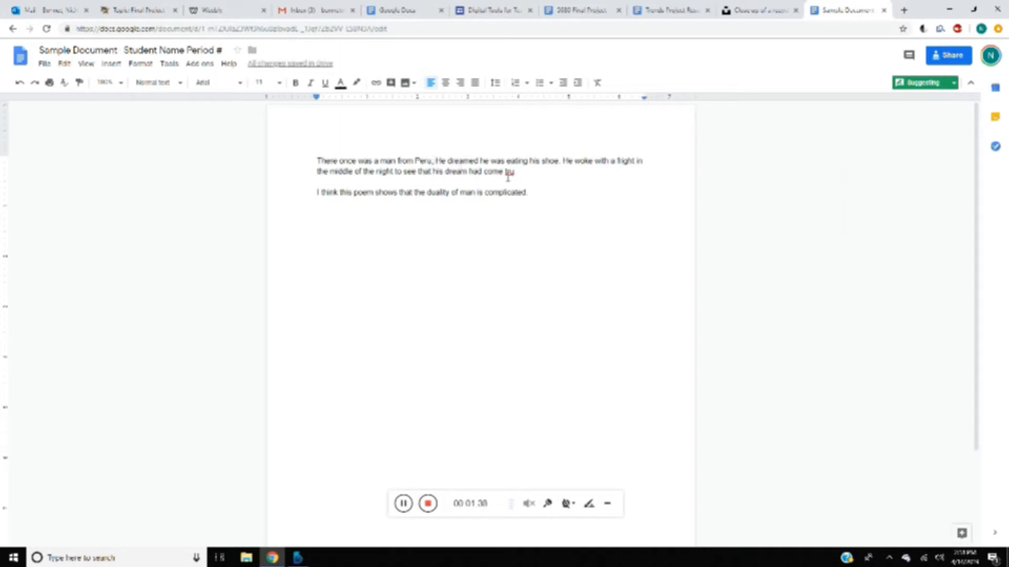
key(BackSpace)
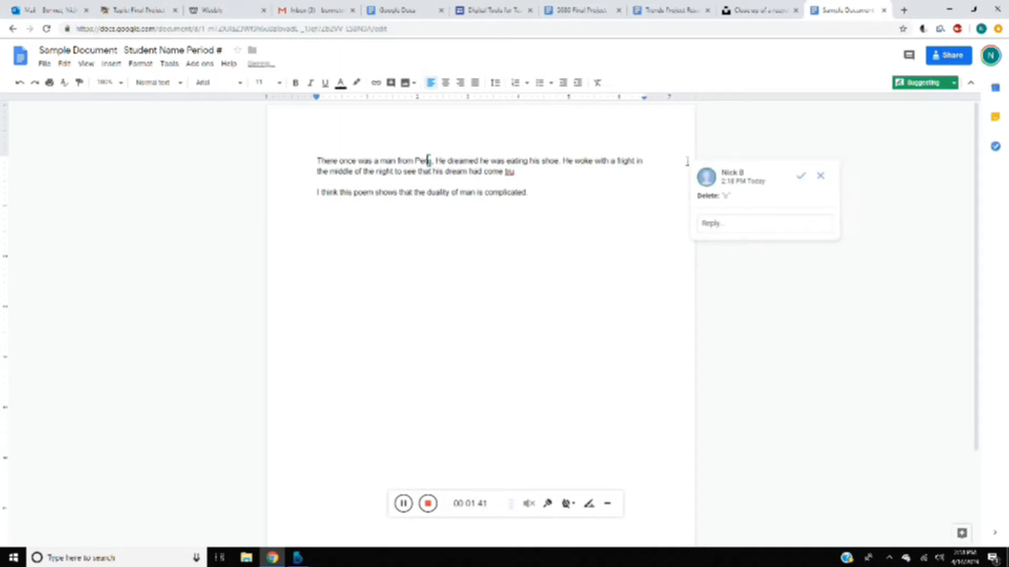
click(820, 180)
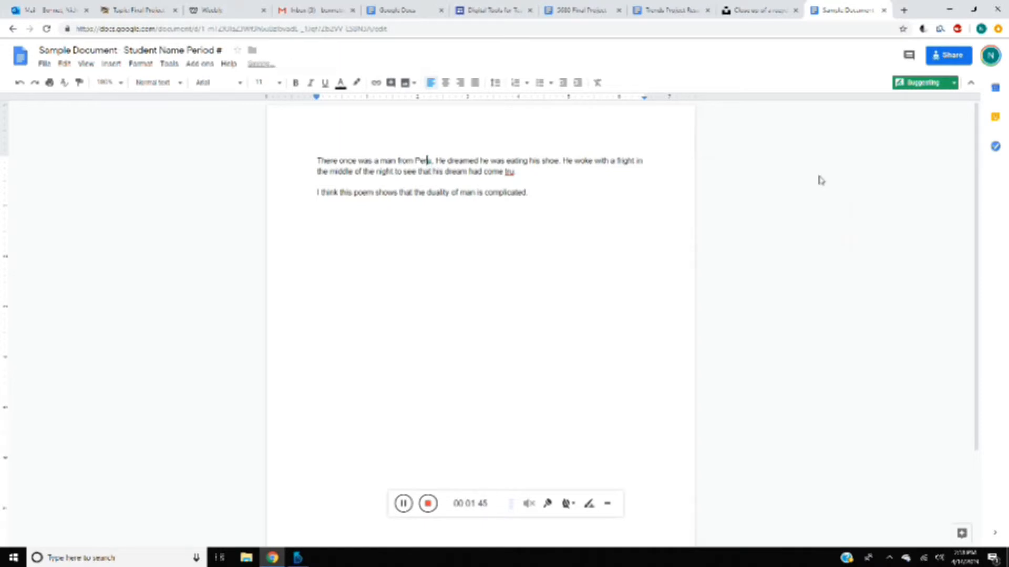
Suggest deleting "I think" at the start of the sentence below the poem
click(536, 192)
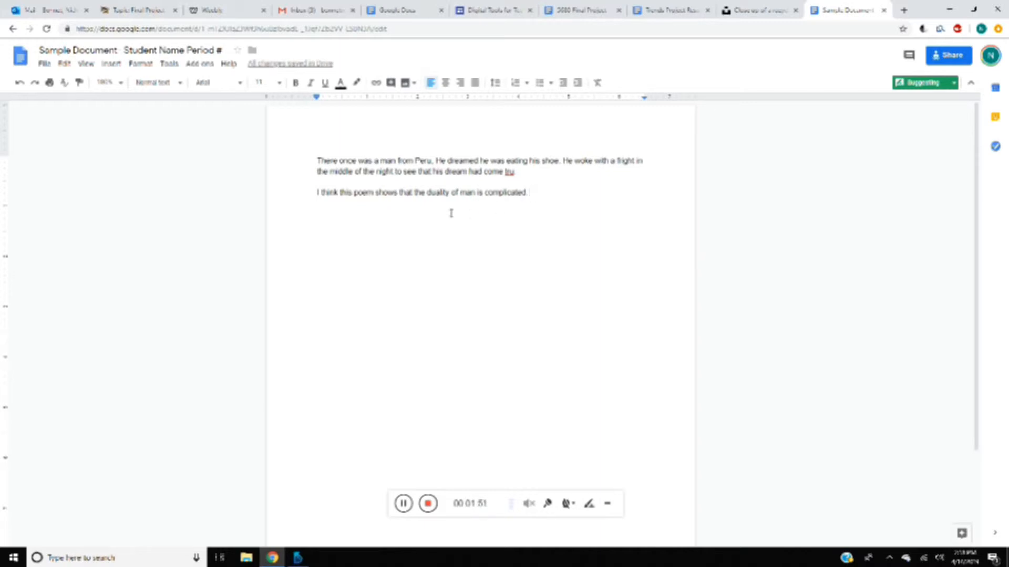
drag(310, 192, 339, 195)
key(BackSpace)
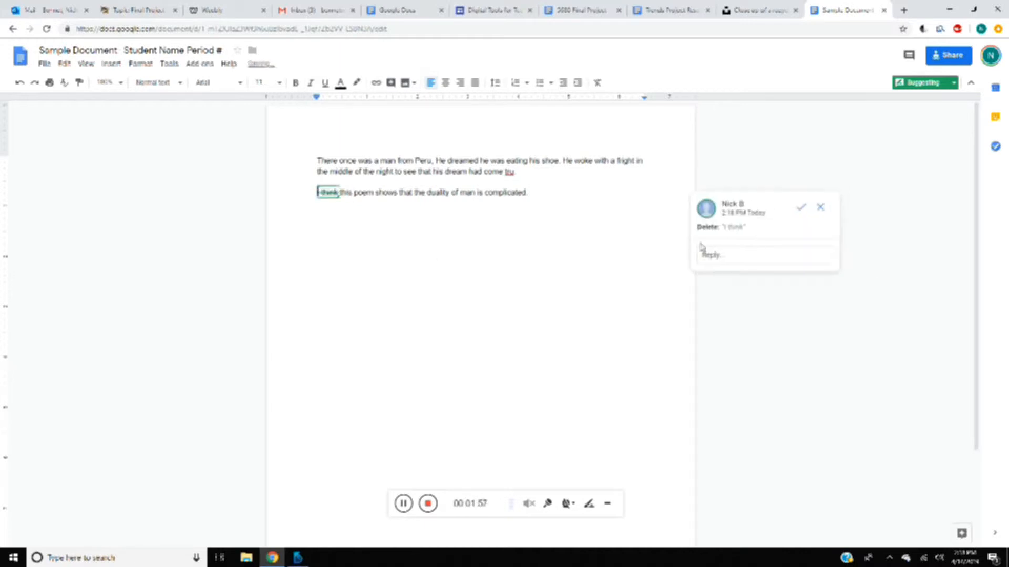
Suggest adding "The line _______ states that _______________" after the last sentence, and reject both open suggestions
click(616, 196)
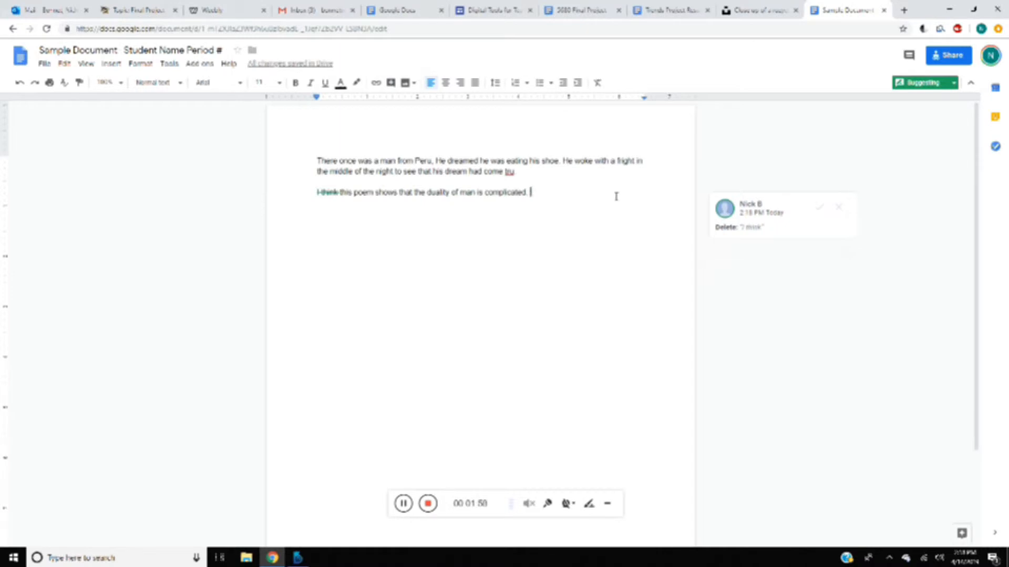
text(The line)
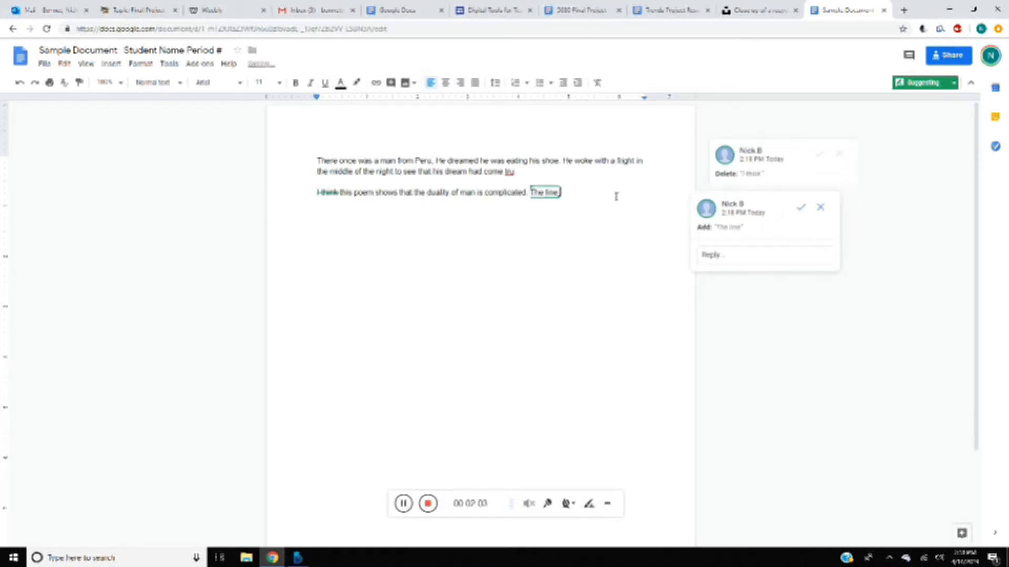
text( _______ states that _______________)
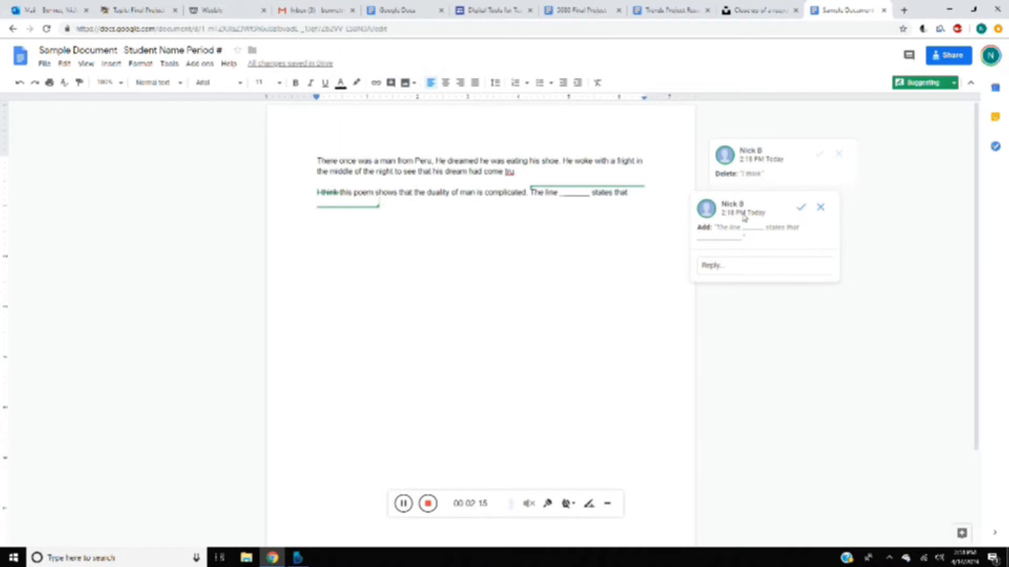
click(823, 213)
click(840, 208)
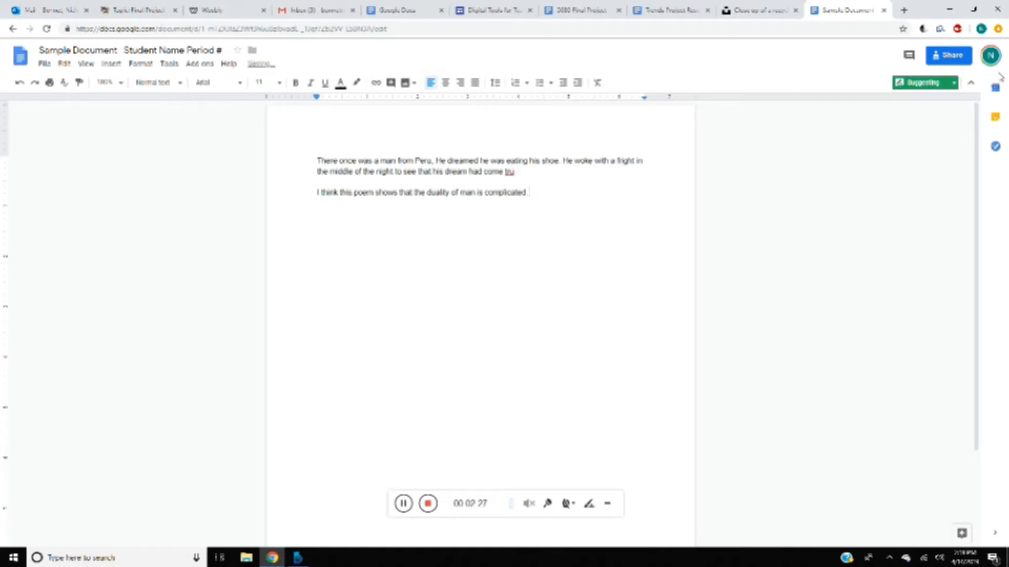
Return to Editing mode and complete the poem's last word as "true."
click(934, 84)
click(927, 103)
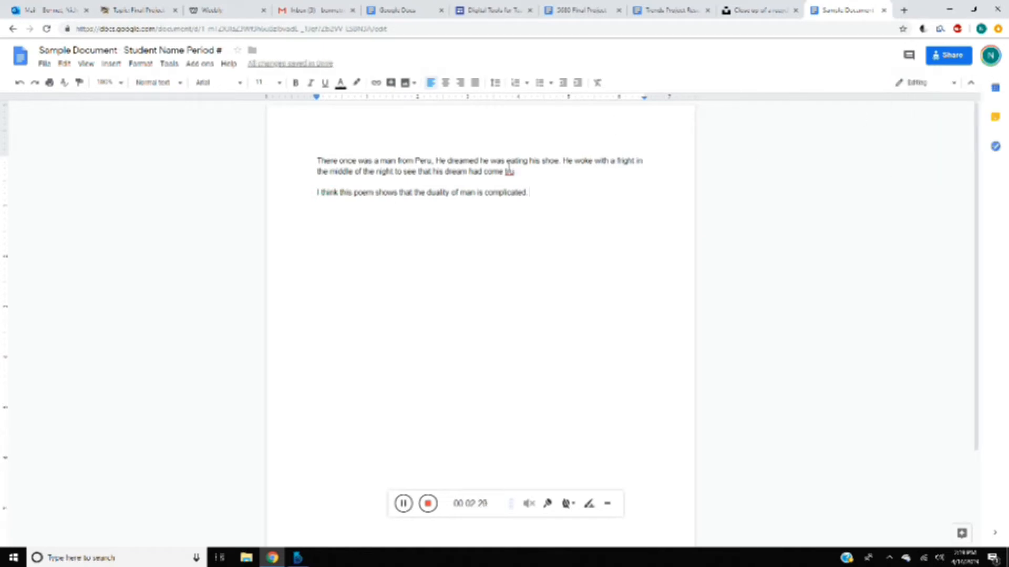
text(e)
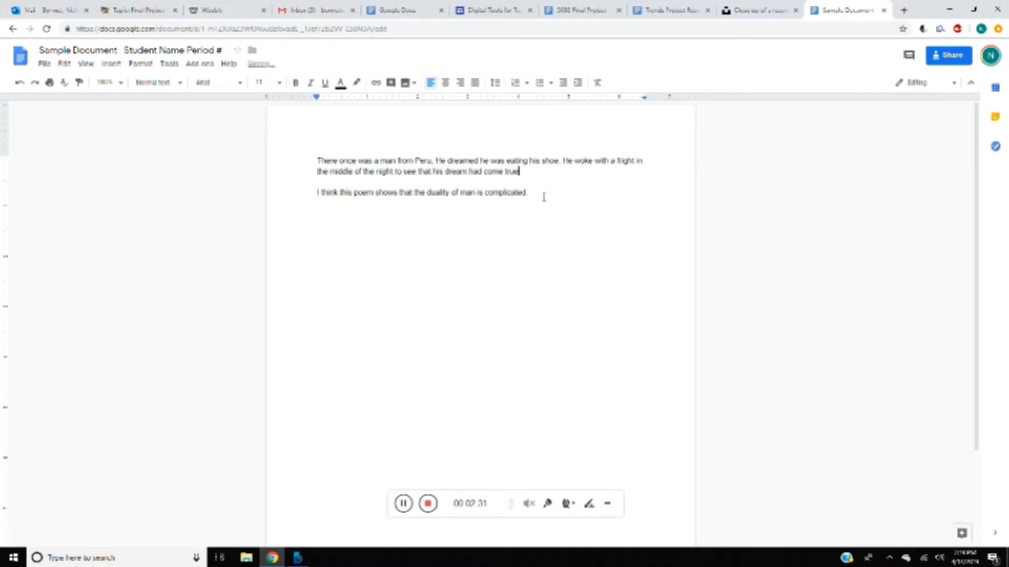
Comment on "complicated." with "Don't start your sentence with "I think". Avoid using those personal pronouns."
drag(530, 194, 486, 205)
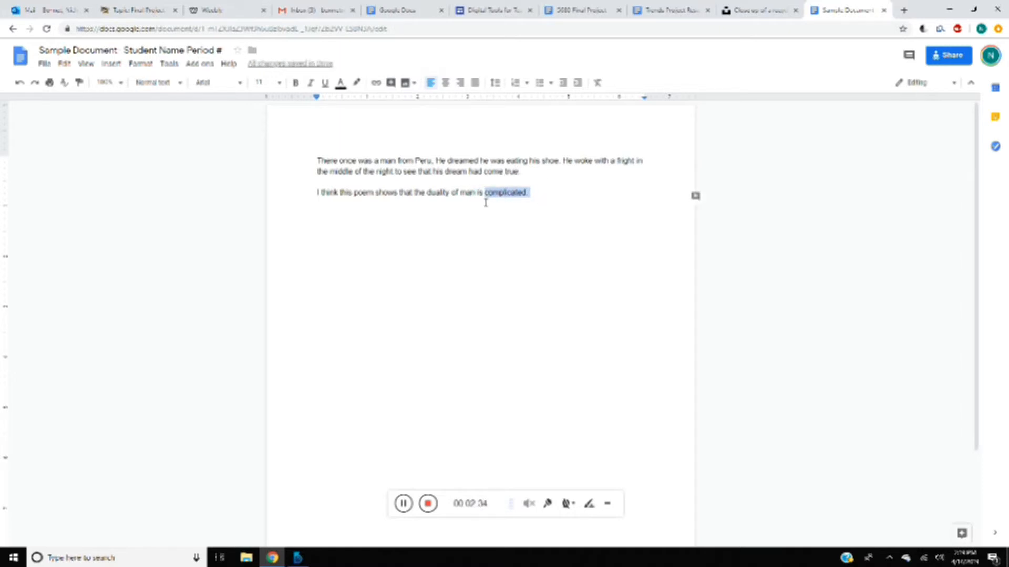
click(700, 202)
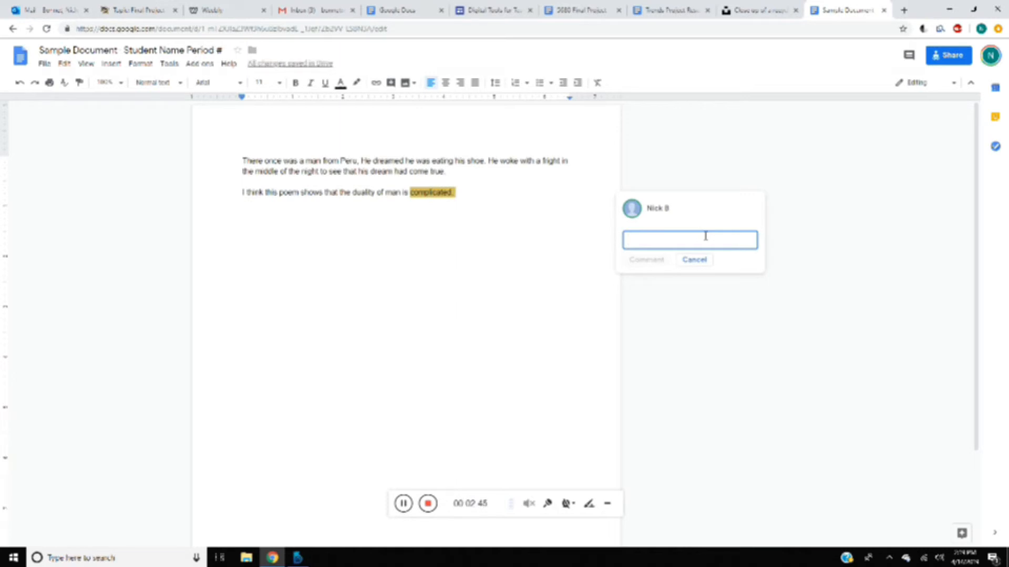
text(Don't start)
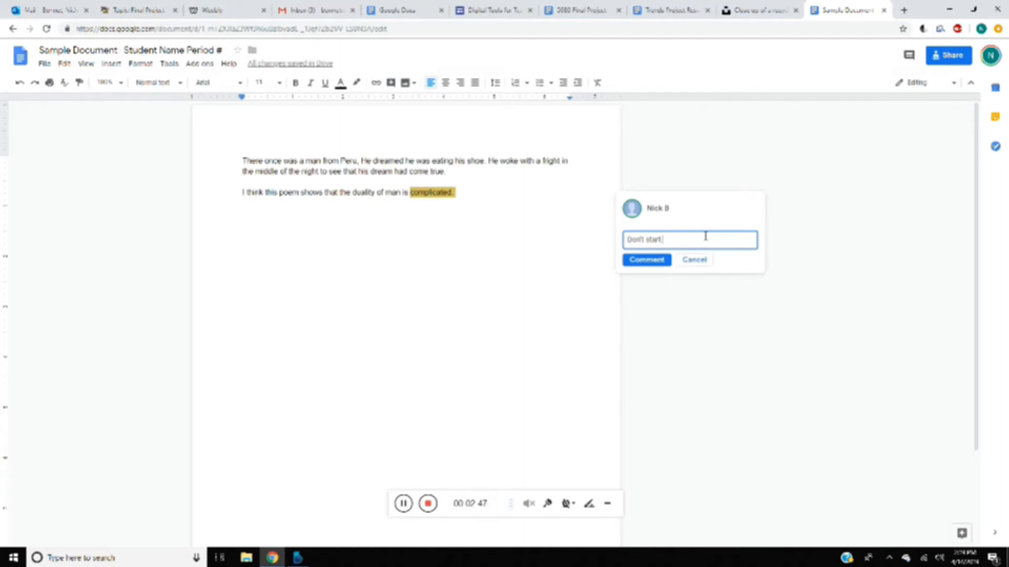
text( your sentence with 'I think" Avoid usi)
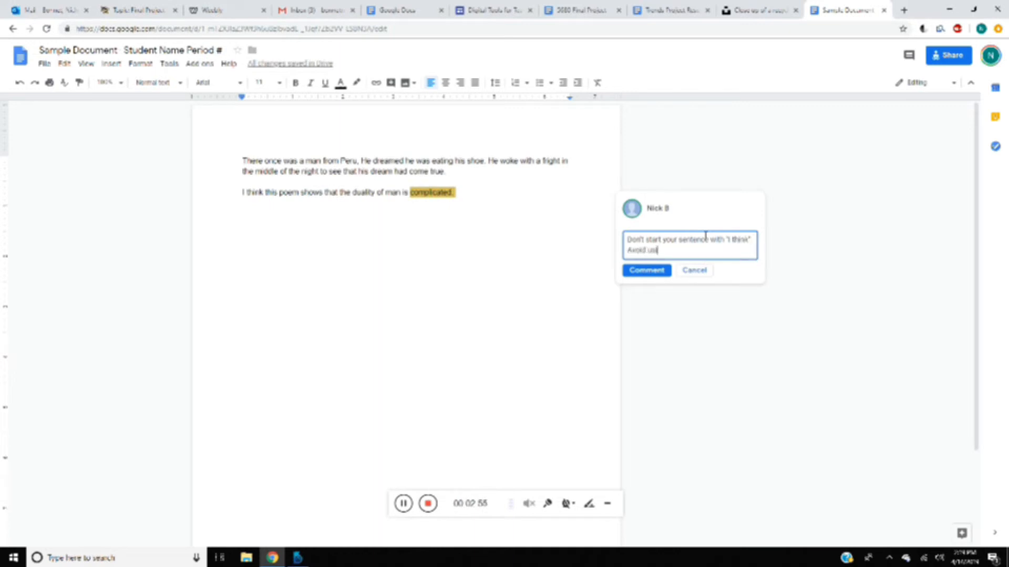
text(ng those personal pronouns.)
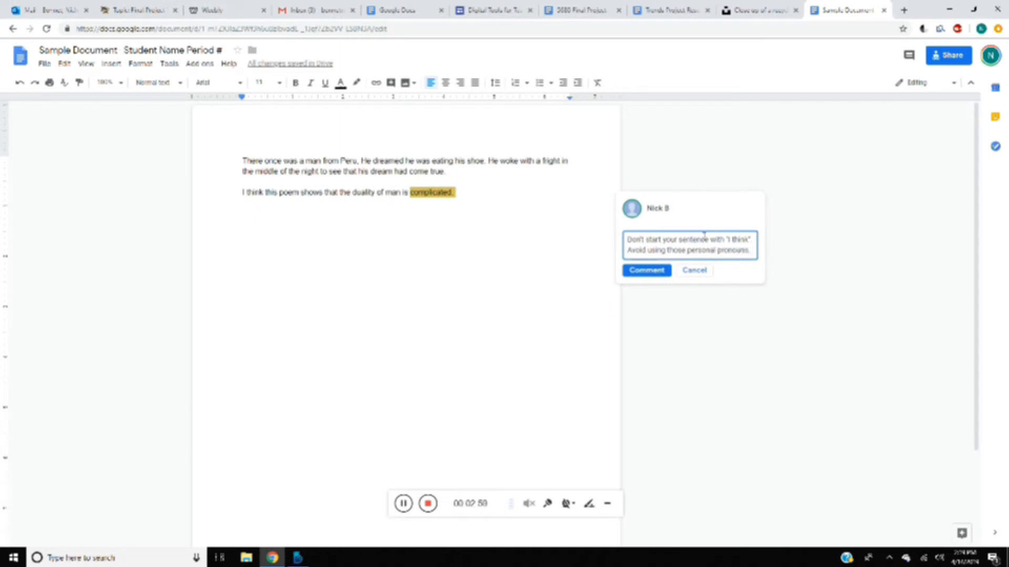
click(658, 271)
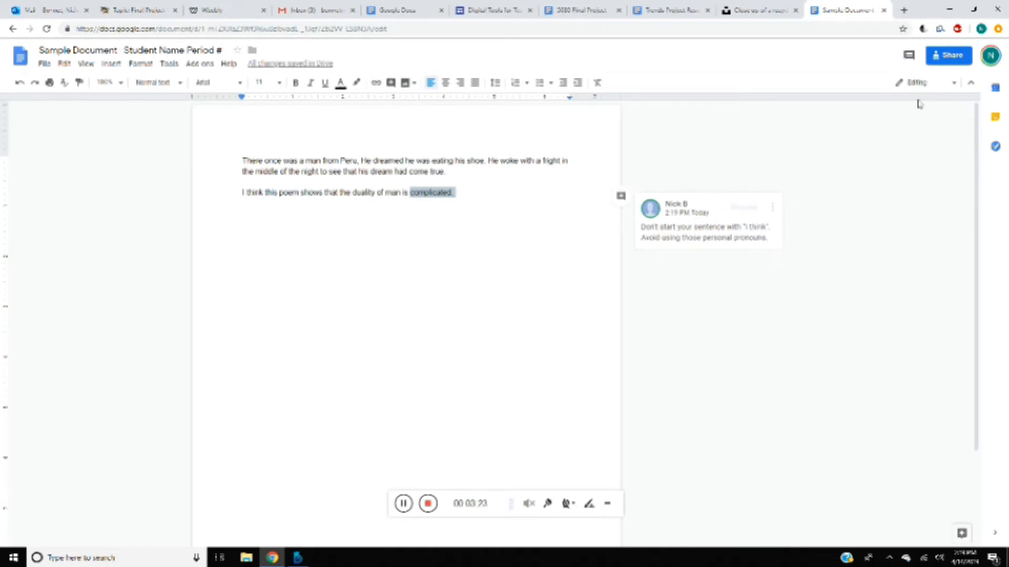
Open the comment history and set the document's email notifications to None
click(909, 56)
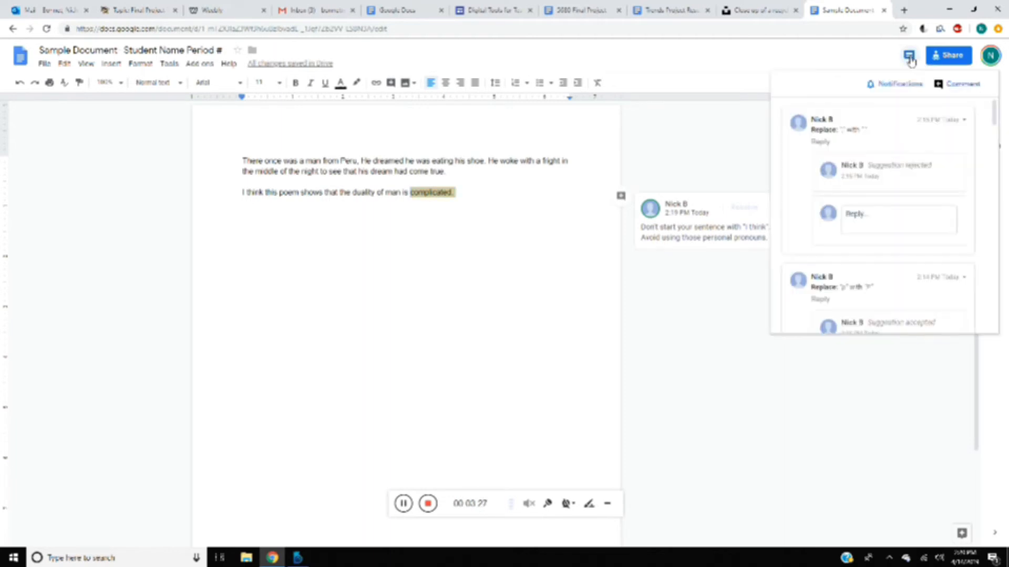
click(911, 87)
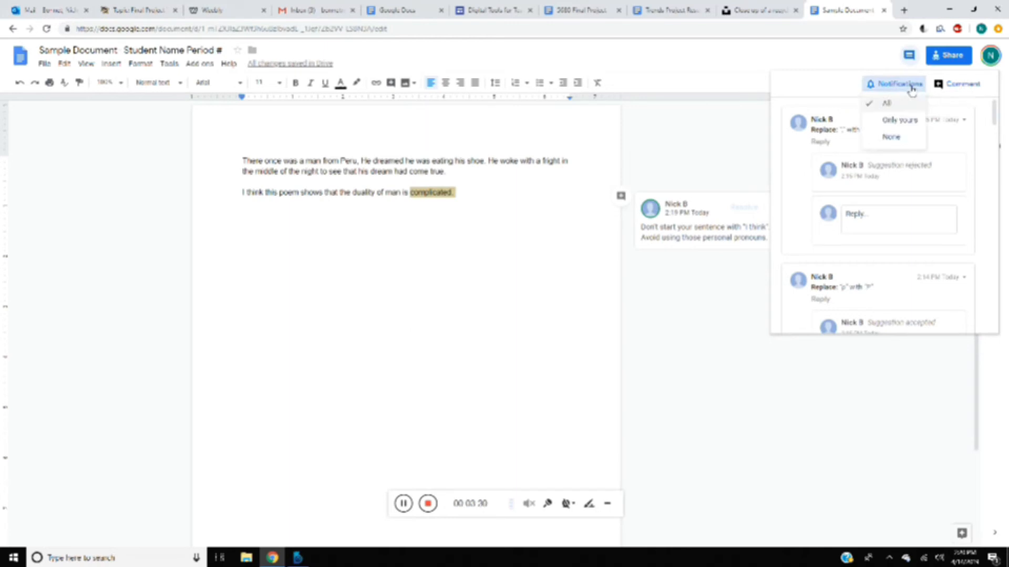
click(900, 138)
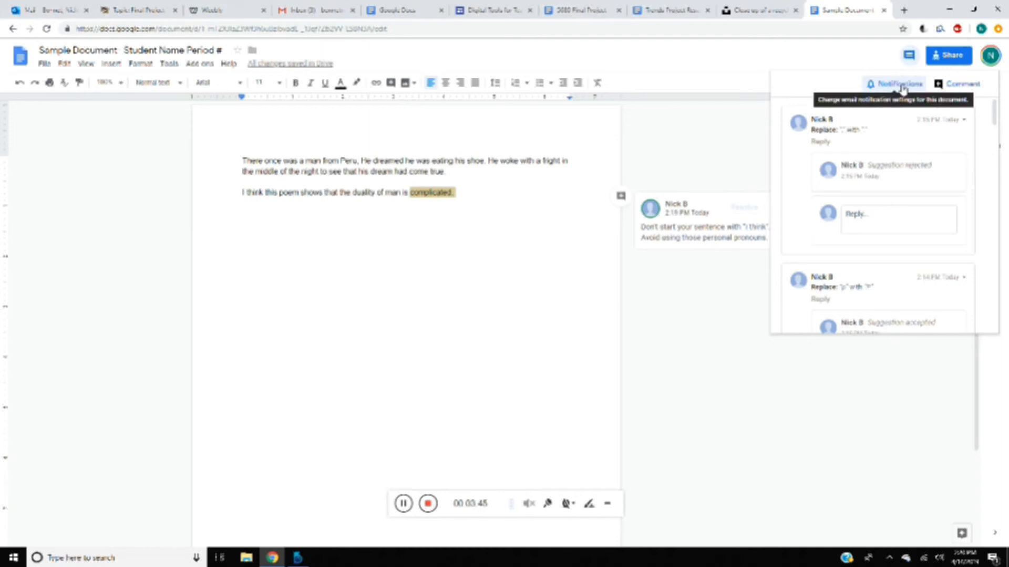
Review the document's comment history, including accepted and rejected suggestions, and close it
click(913, 54)
click(911, 59)
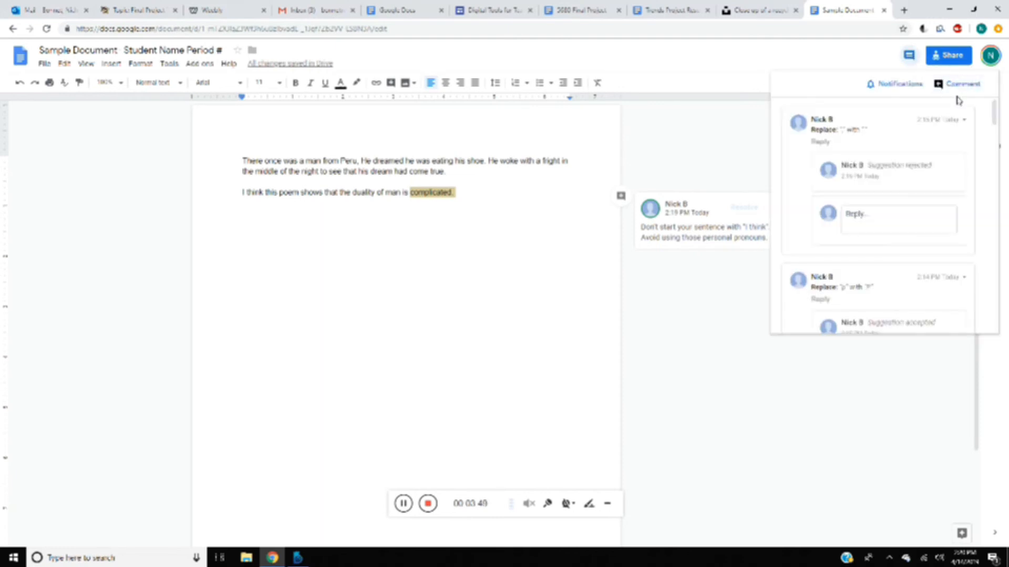
scroll(962, 202, down, 2)
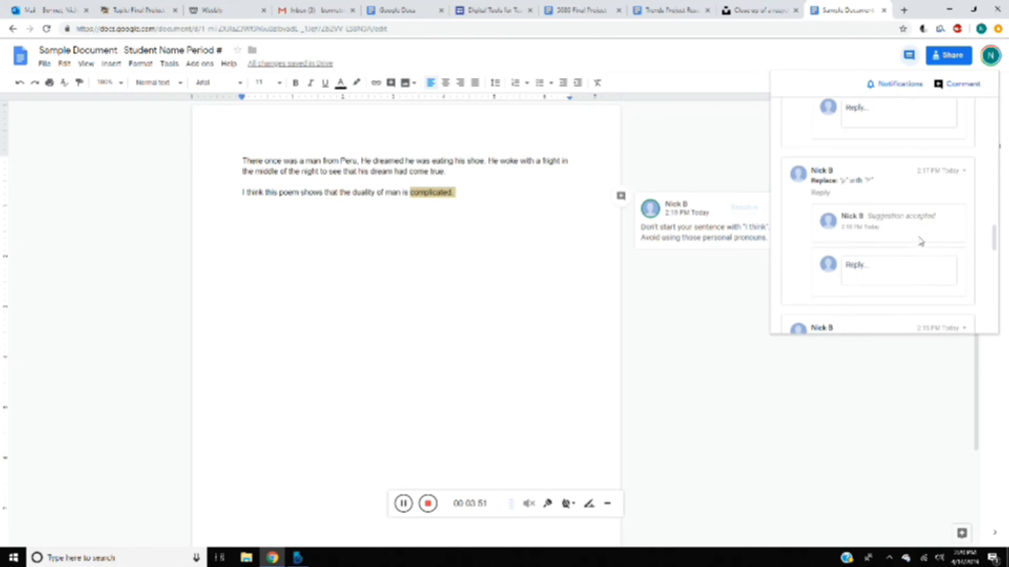
scroll(913, 250, down, 5)
scroll(917, 250, up, 2)
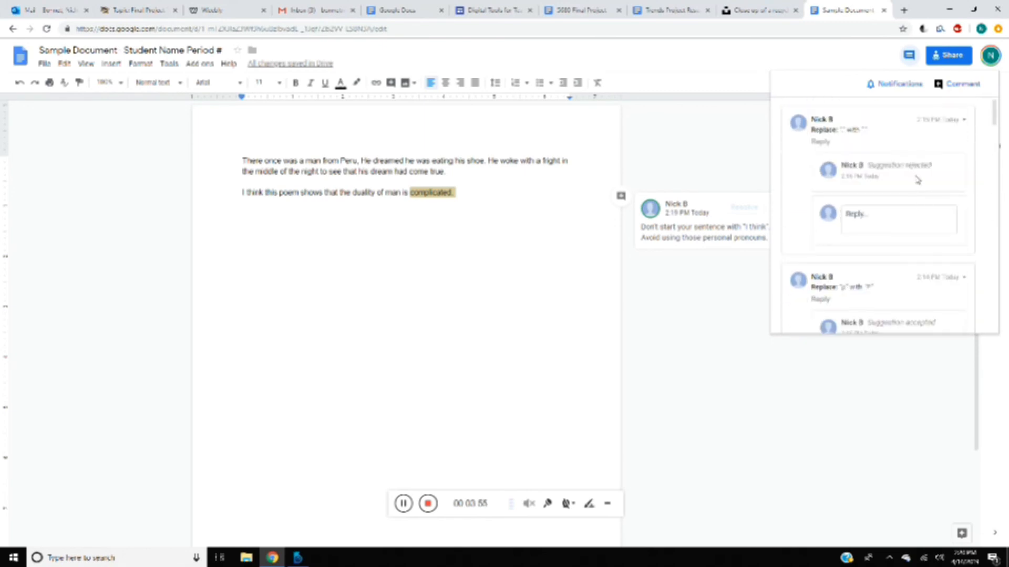
scroll(922, 179, down, 2)
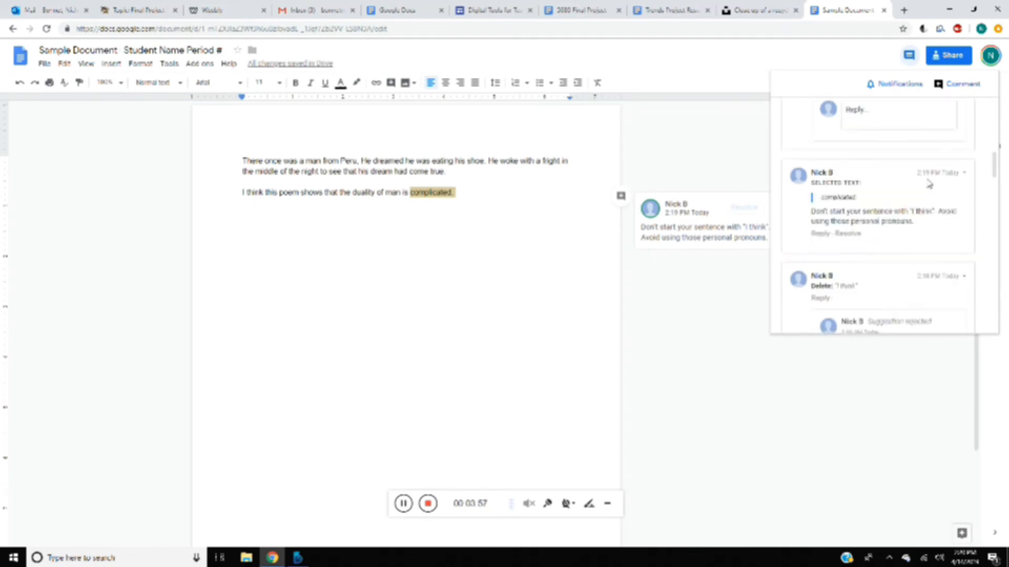
scroll(922, 255, down, 6)
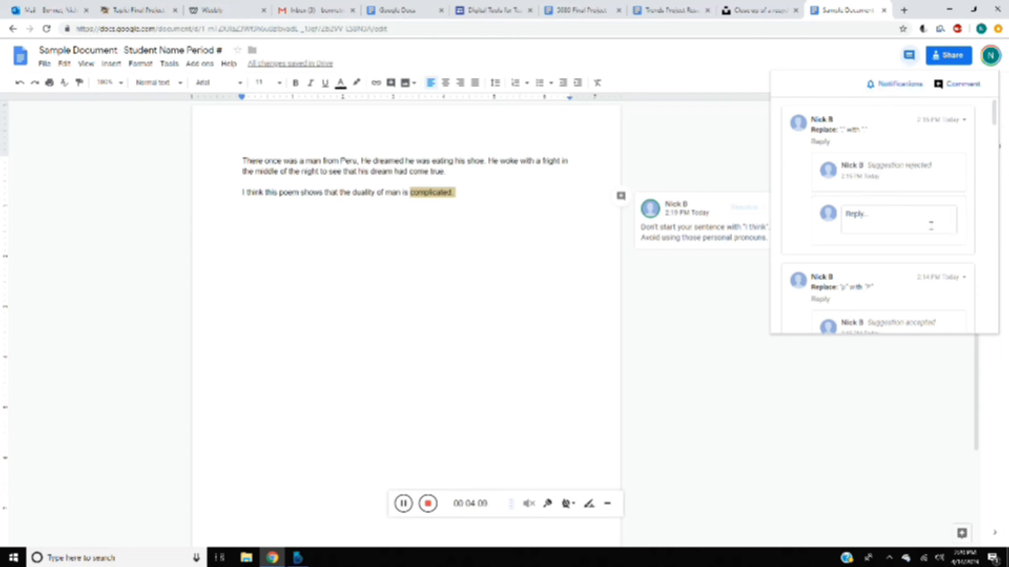
scroll(909, 207, down, 10)
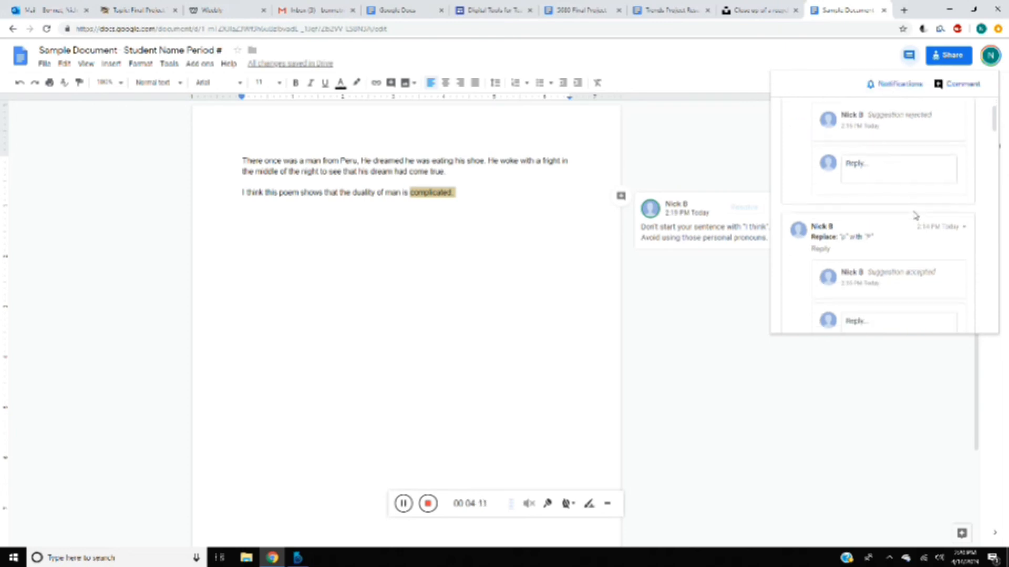
scroll(920, 211, down, 5)
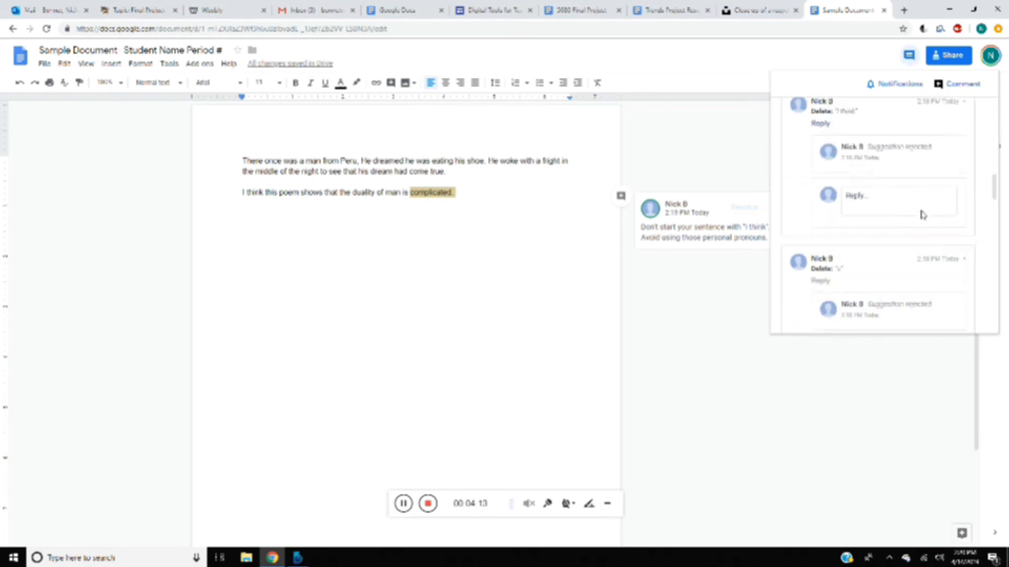
scroll(922, 212, down, 5)
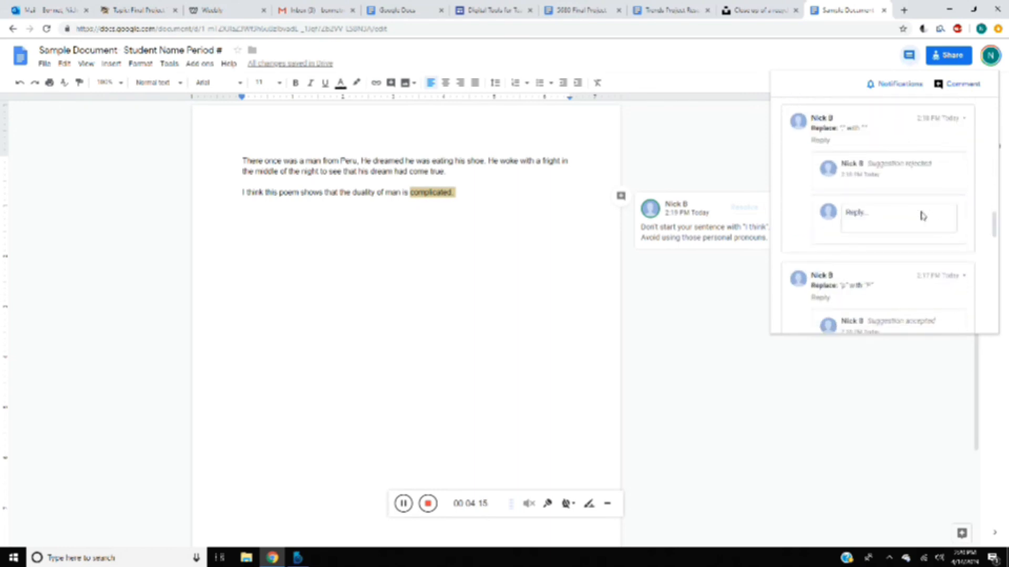
scroll(931, 213, down, 5)
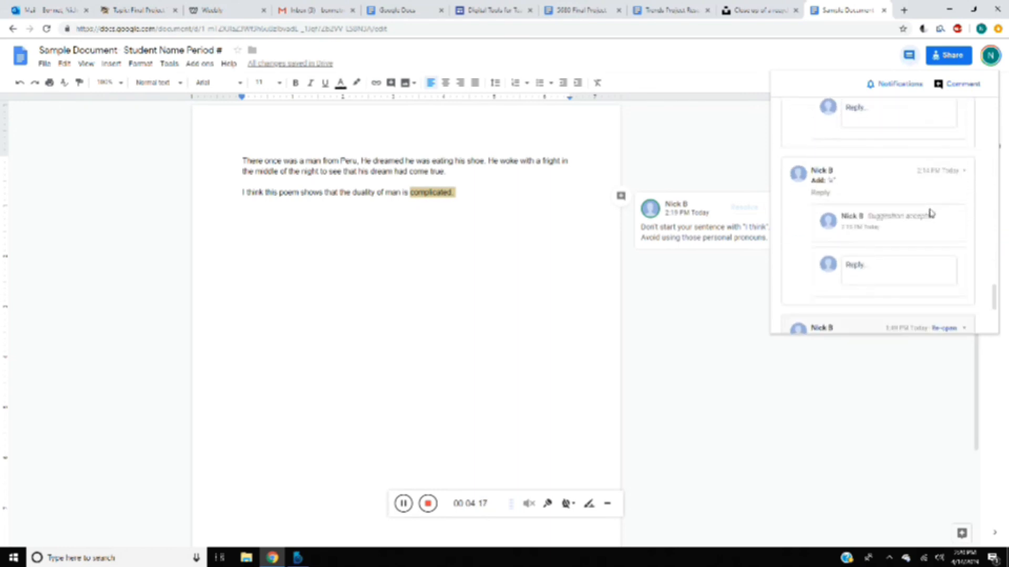
scroll(930, 202, up, 5)
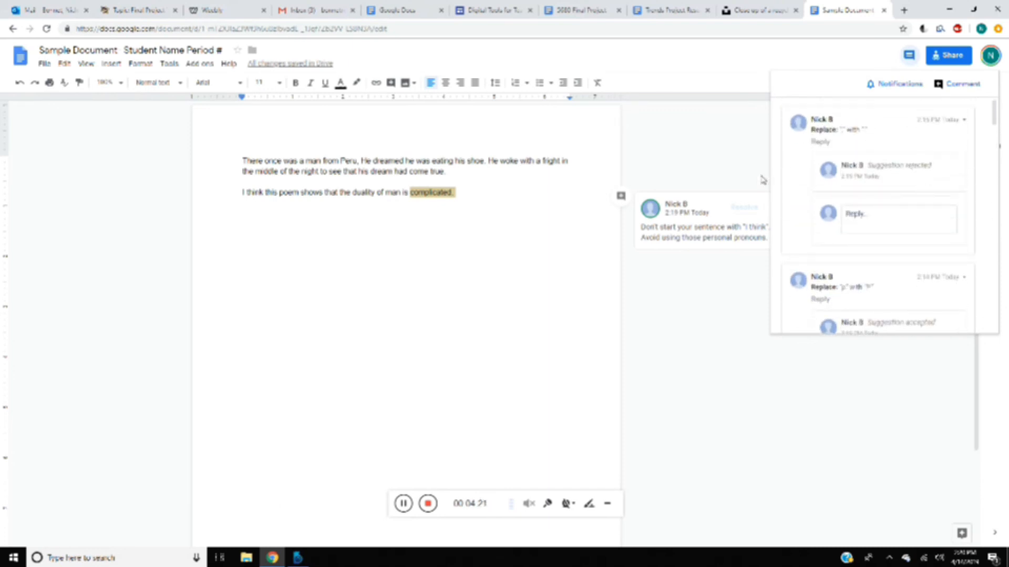
click(799, 55)
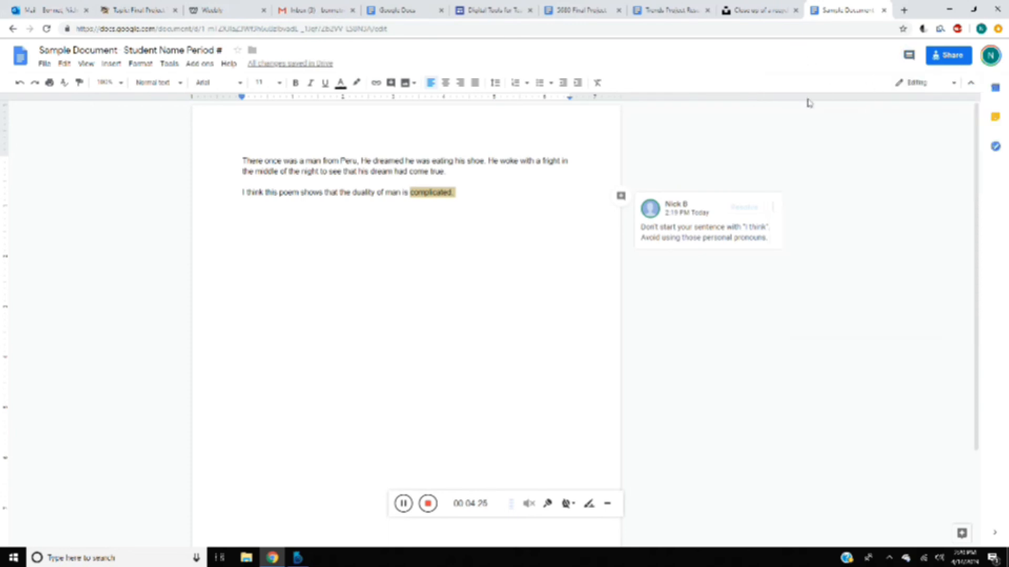